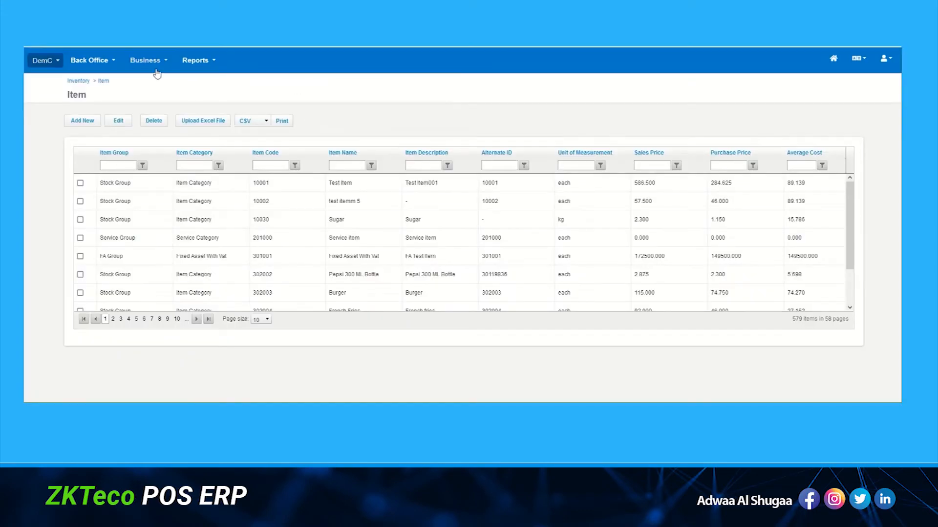
- Open the inventory Item Definition page and start a new item
click(148, 64)
mouse_move(167, 128)
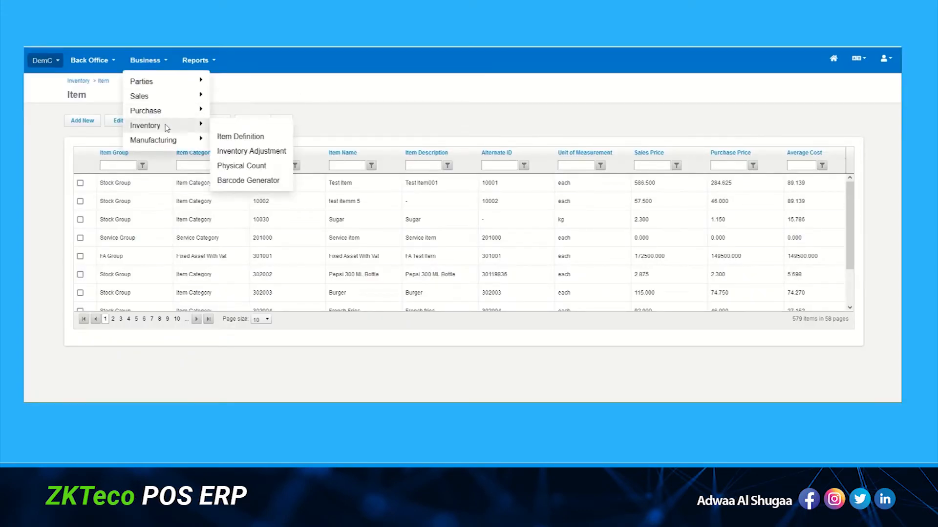
click(249, 140)
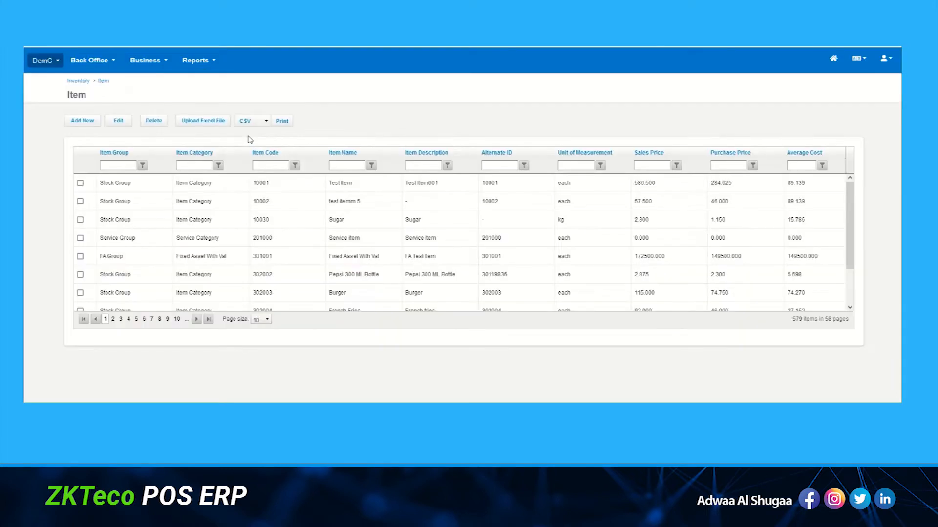
click(82, 125)
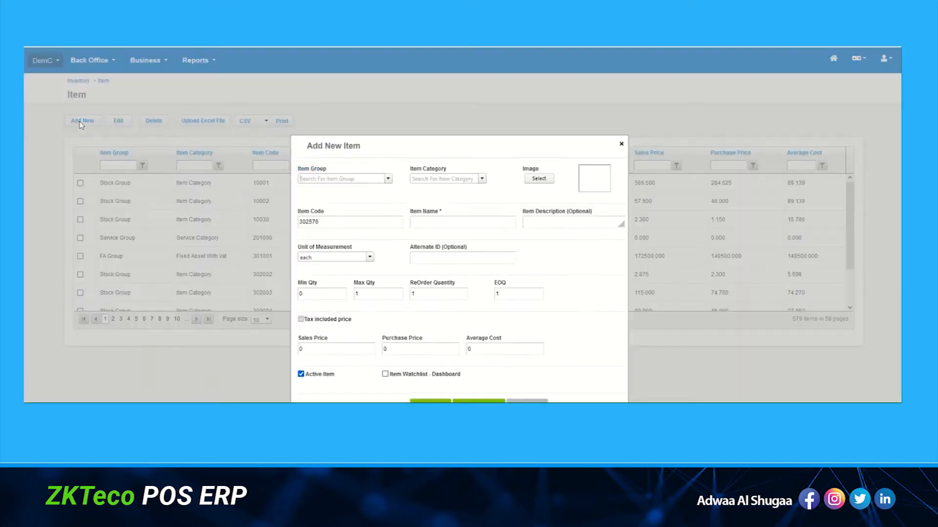
- Assign the new item to the Stock Group and the 1010-Item Category
click(388, 180)
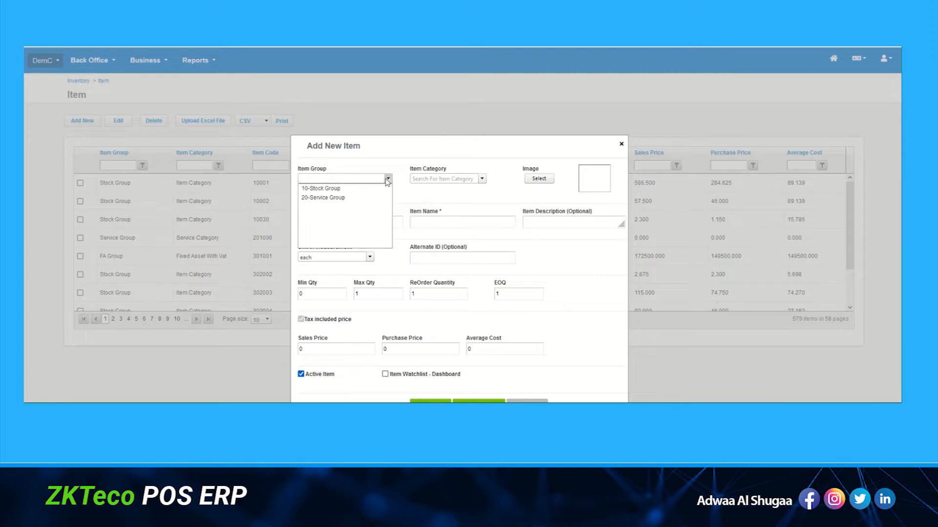
click(352, 190)
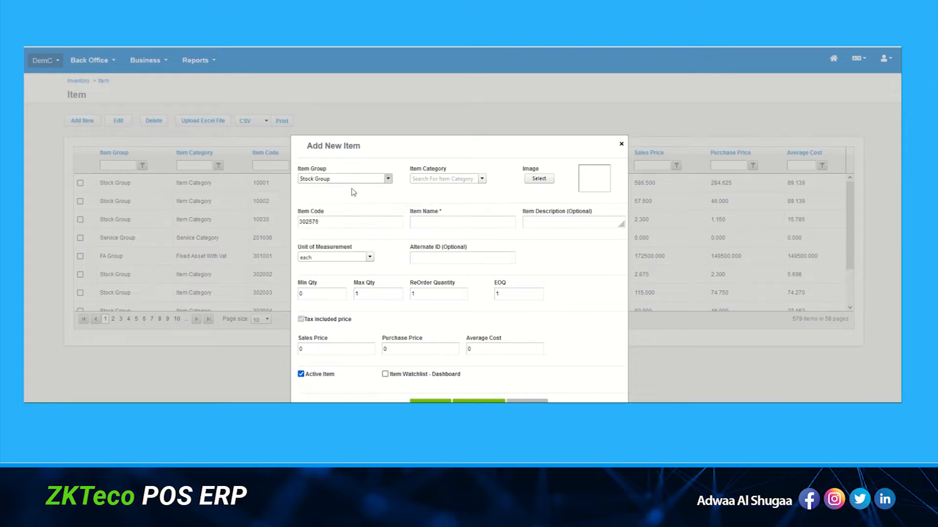
click(483, 182)
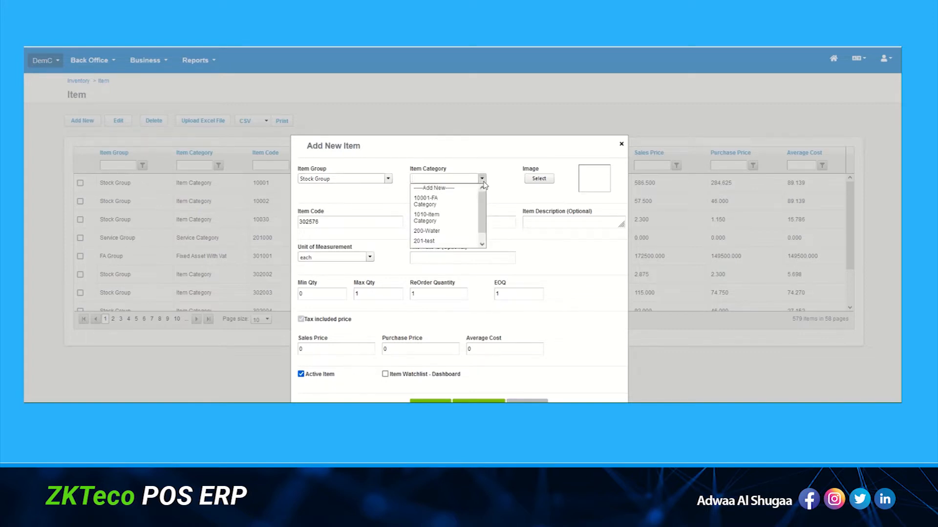
click(458, 220)
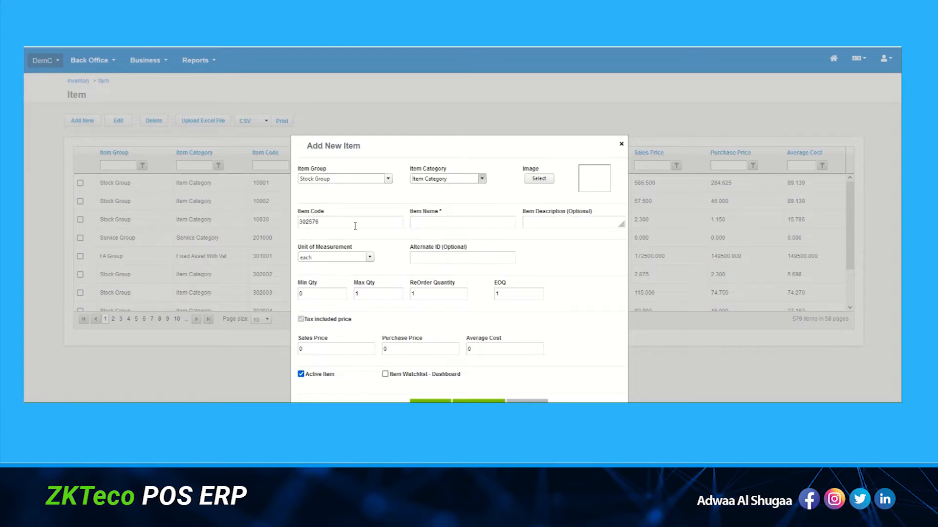
- Name the new item "Test Item"
click(419, 222)
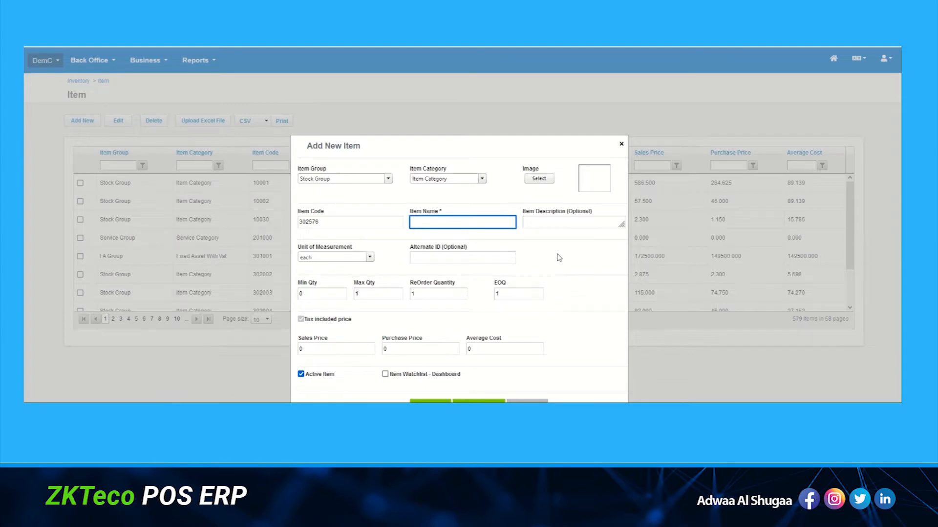
text(Test)
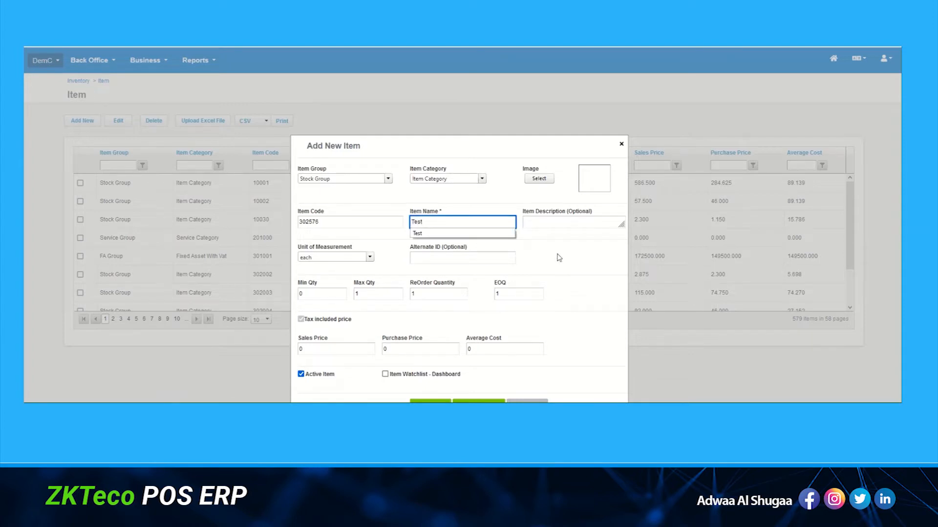
text( Item)
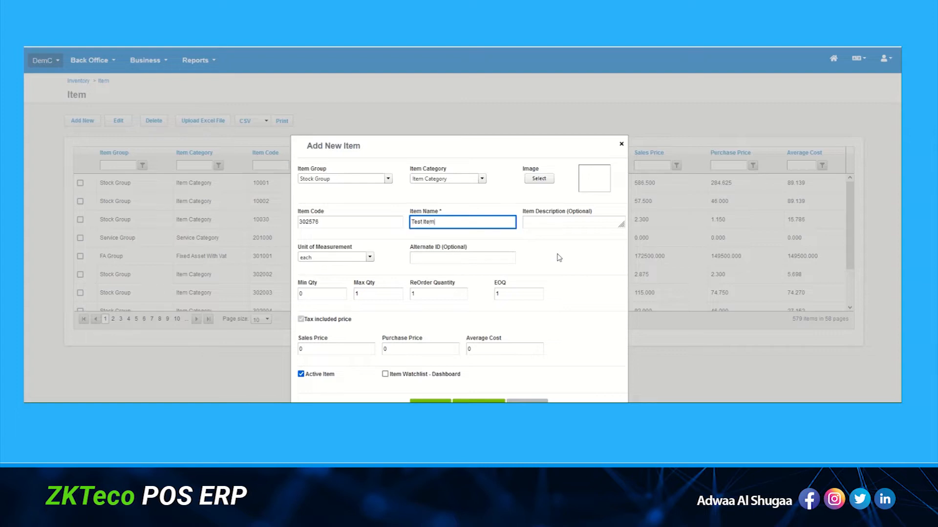
key(Tab)
- Enter the item description "This is a detailed description up to 2000 characters" and enlarge its box to show the full text
text(T)
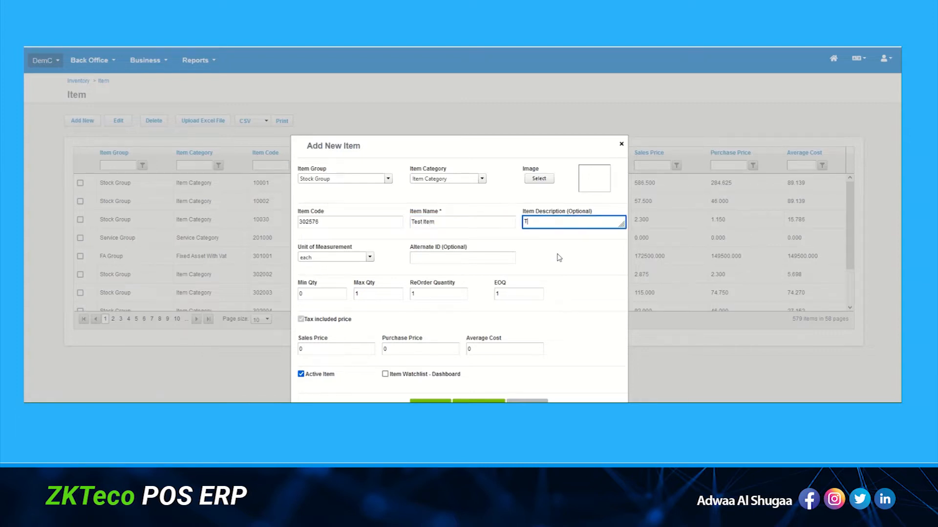
text(his )
text(is a lo)
text(detailed)
text( desc)
text(ription ujp)
text( to)
key(BackSpace)
key(BackSpace)
key(BackSpace)
key(BackSpace)
key(BackSpace)
text(p to 2000 characters)
drag(623, 226, 634, 252)
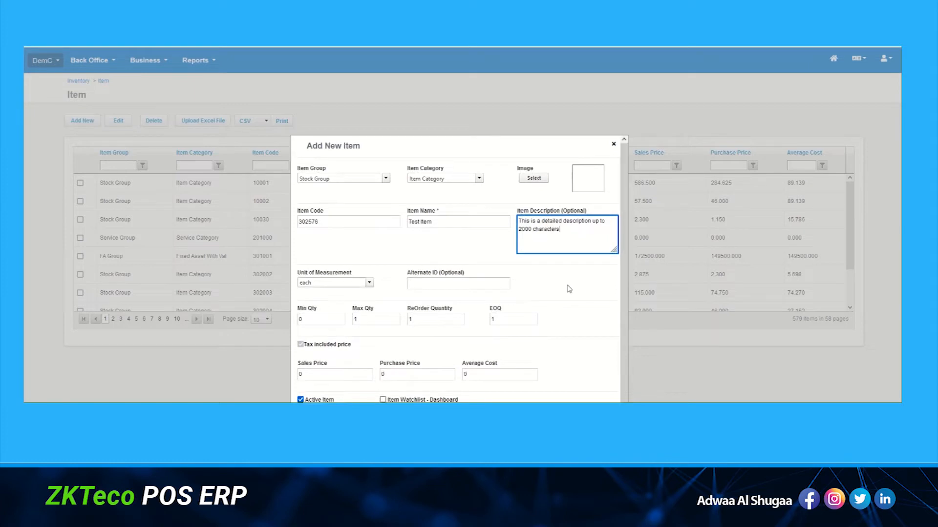
- Create a new unit of measurement named "New Unit" from within the item form
click(370, 284)
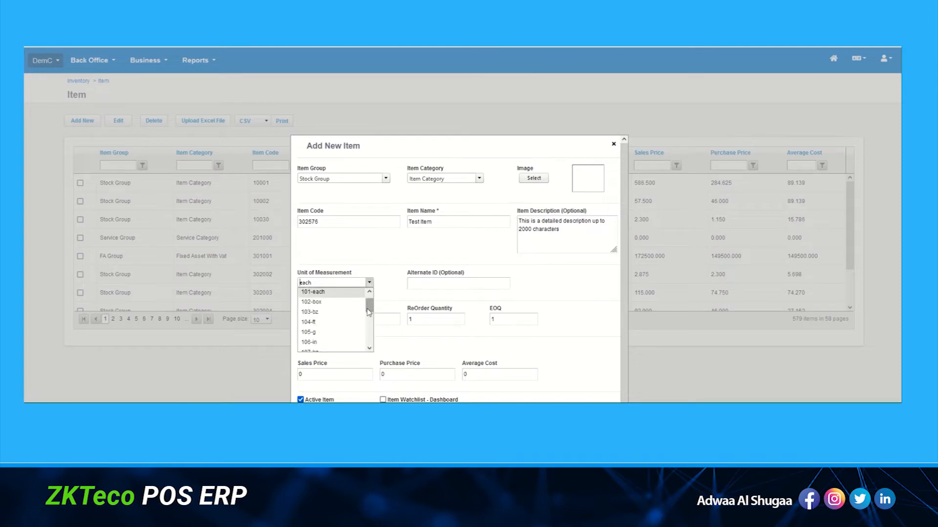
scroll(371, 299, up, 1)
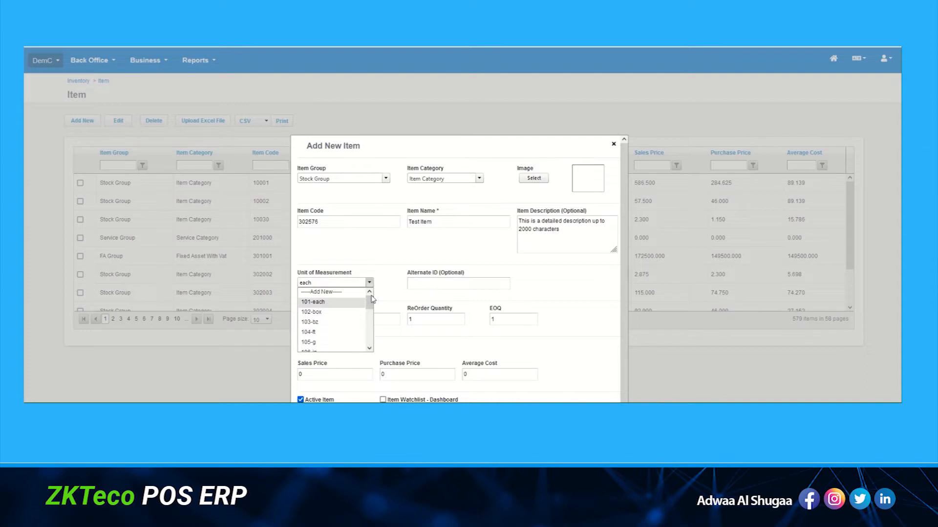
click(331, 293)
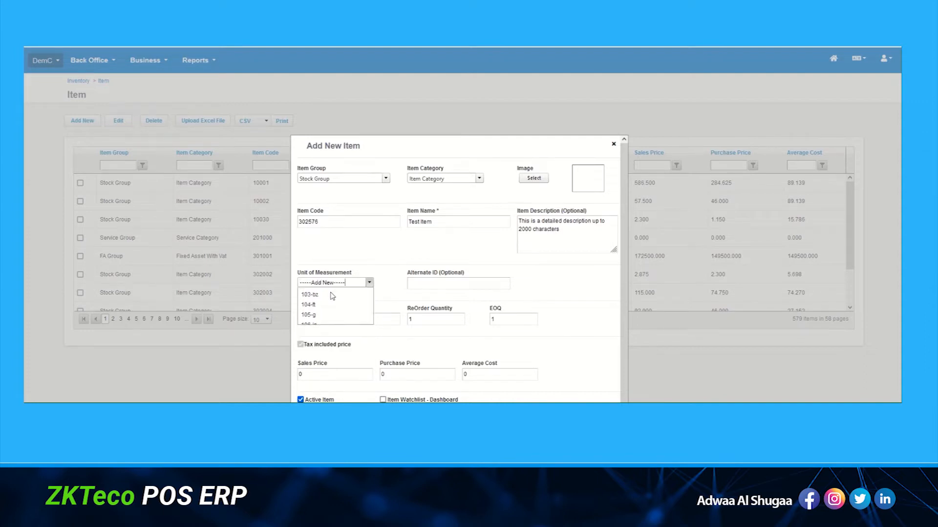
click(413, 240)
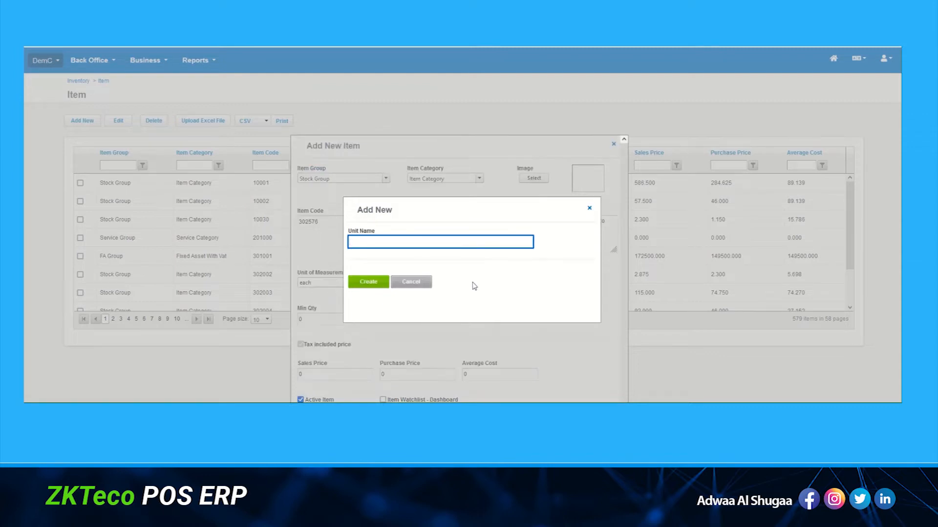
text(New Unit)
click(367, 282)
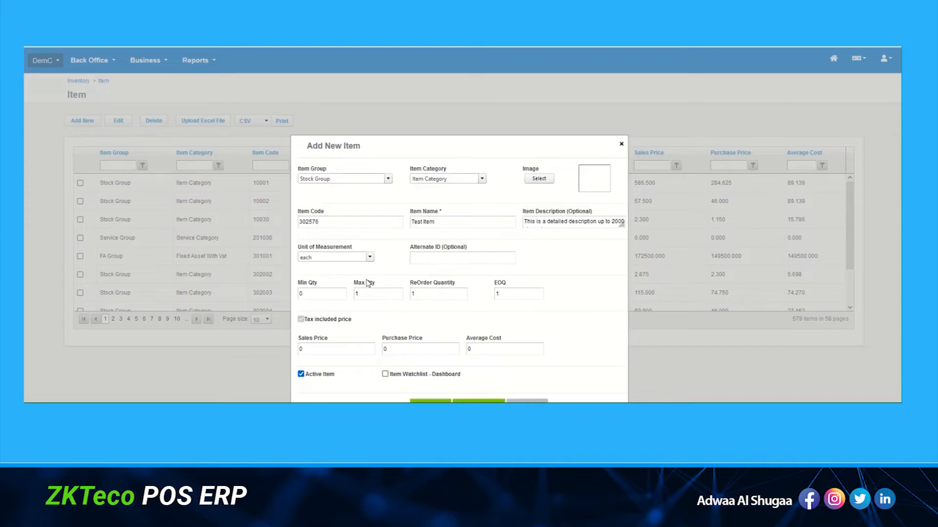
click(427, 261)
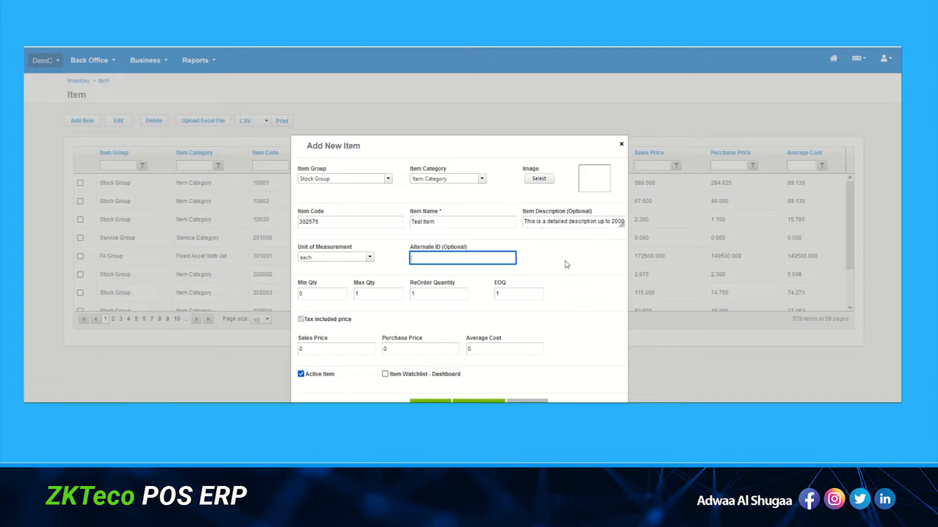
click(444, 257)
text(4567899887654)
- Set the item's sales price to 200, purchase price to 100 and average cost to 115
click(314, 350)
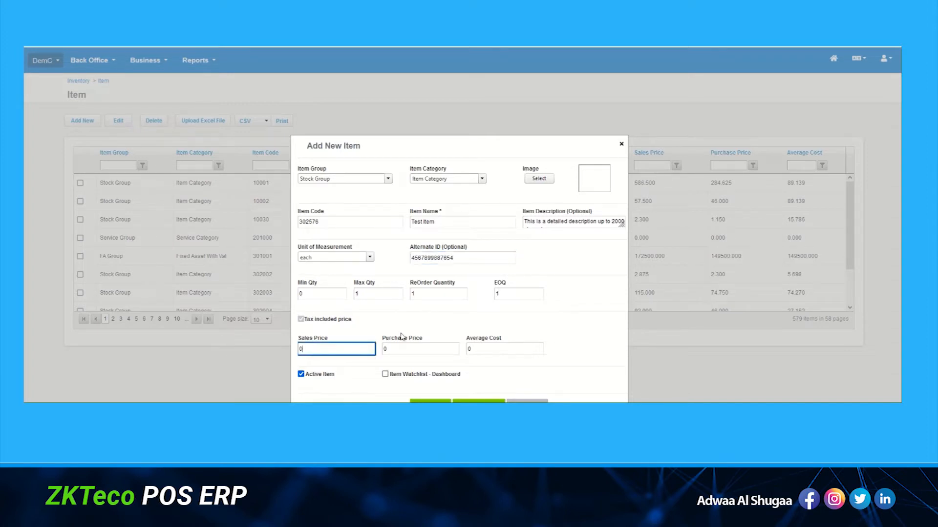
key(BackSpace)
text(200)
key(Tab)
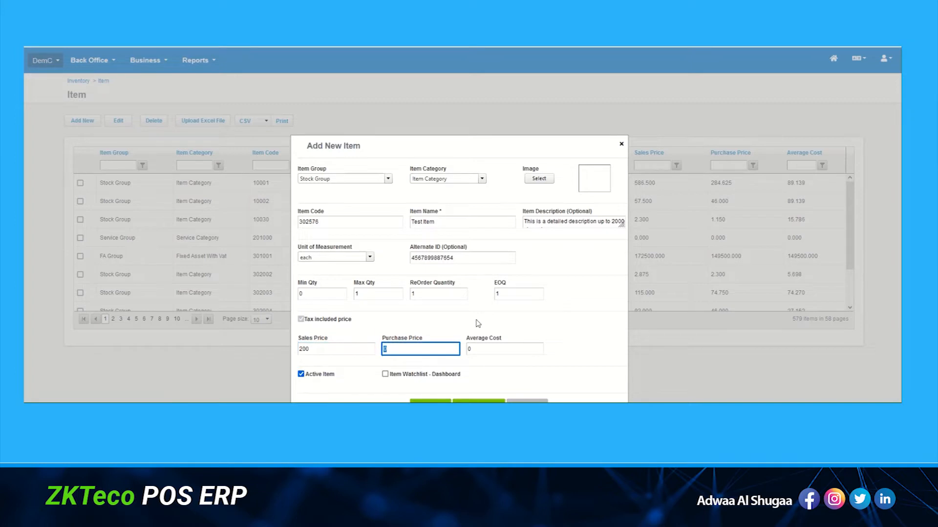
text(100)
key(Tab)
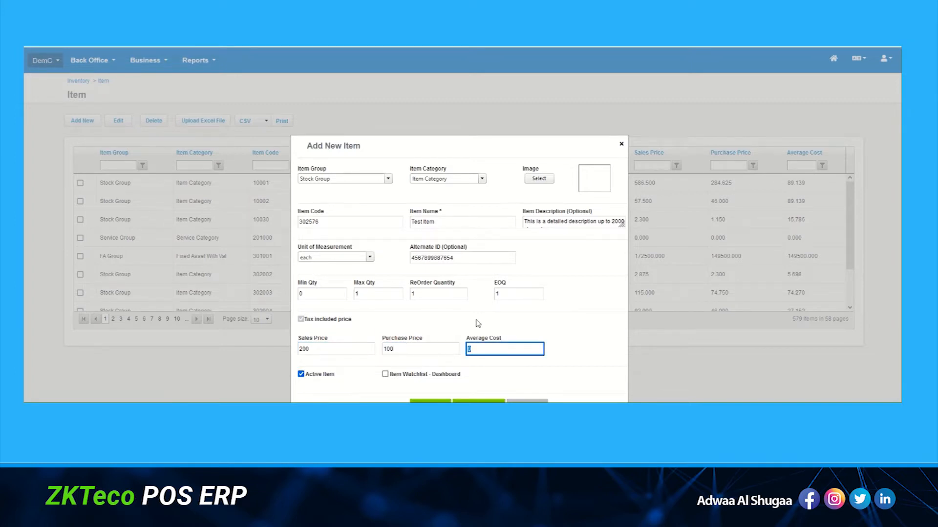
text(100)
key(Tab)
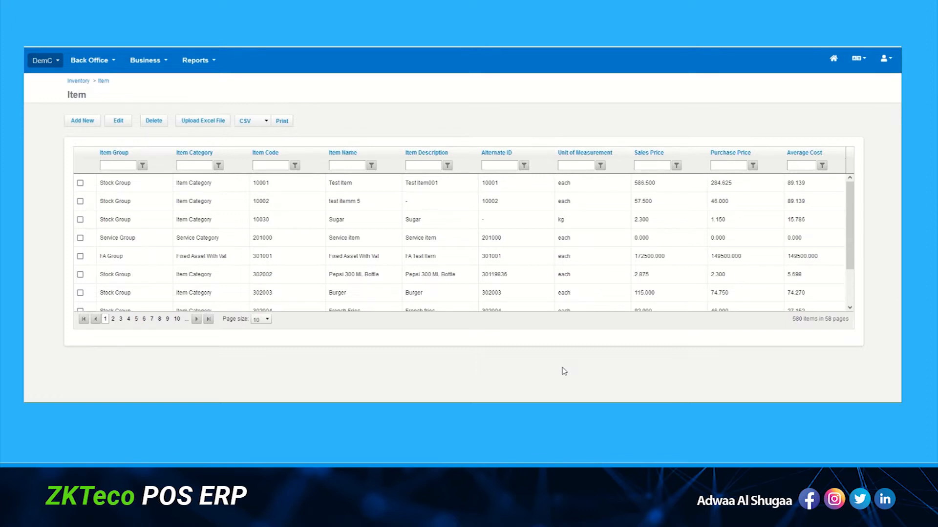
- Filter the item list by item name for "Item"
click(346, 165)
text(Item)
click(371, 165)
click(395, 181)
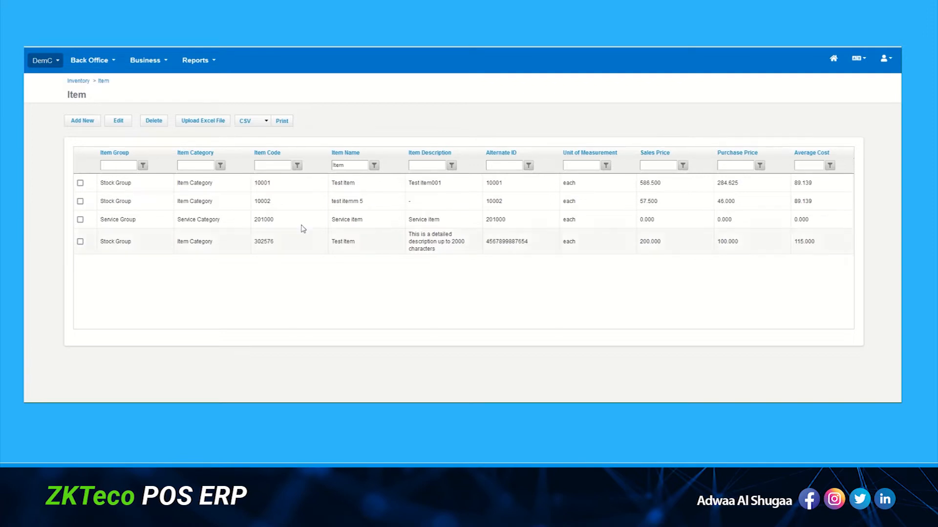
- Export the item list as a CSV file, open it in Excel to view it, and close it
click(282, 121)
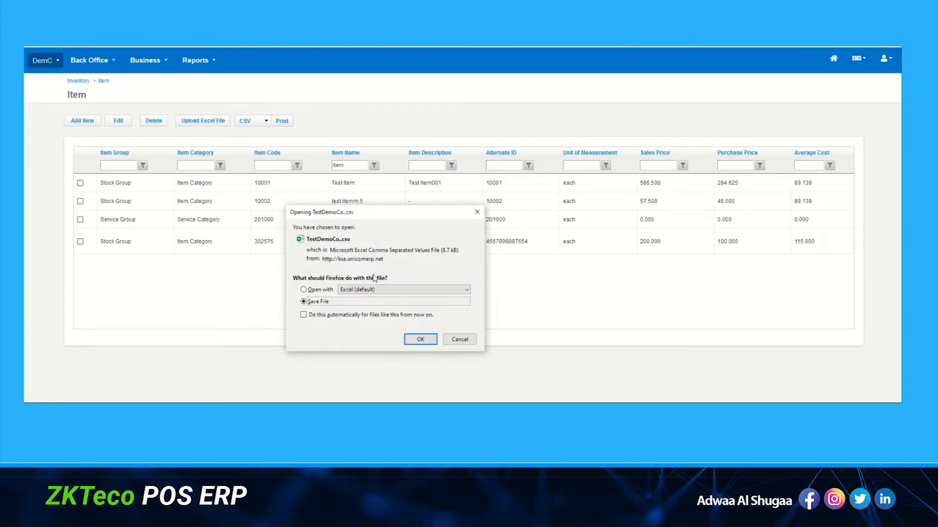
click(320, 291)
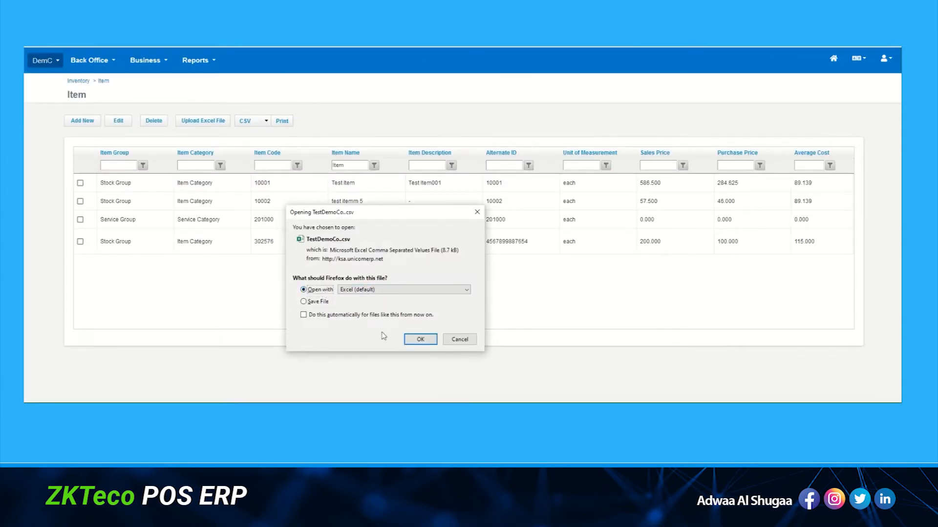
click(420, 340)
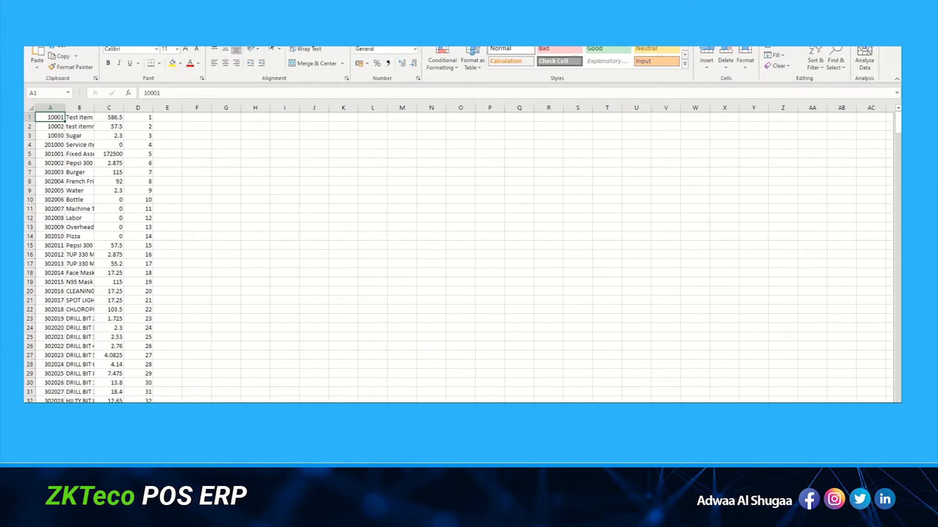
key(alt+F4)
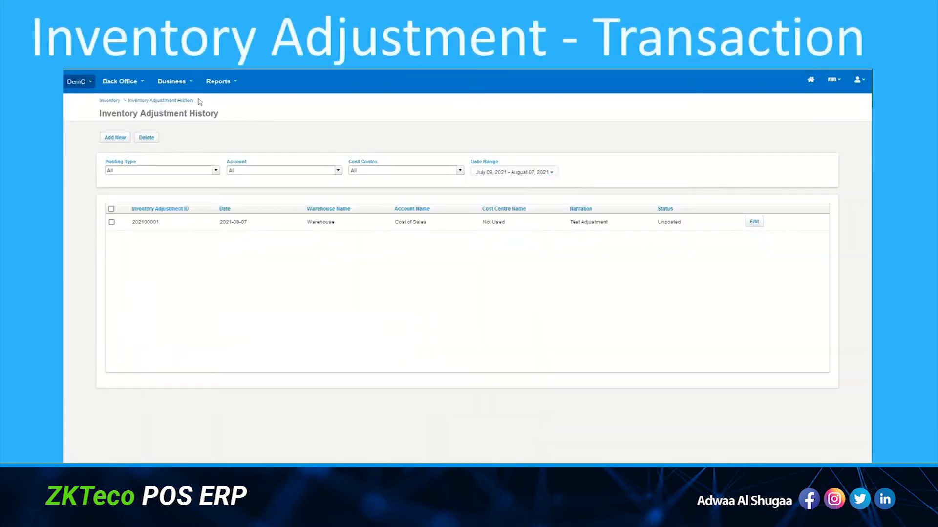
- Open the Inventory Adjustment page and start a new adjustment
click(179, 87)
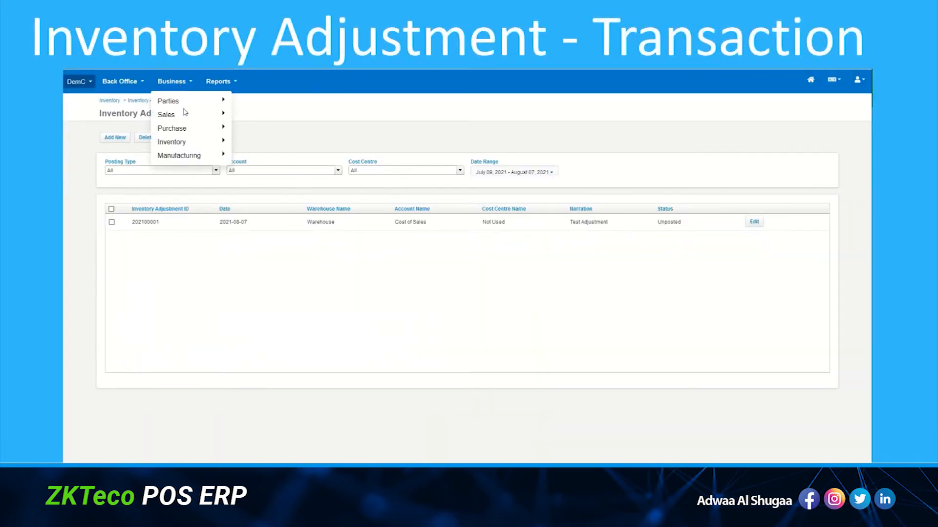
mouse_move(190, 145)
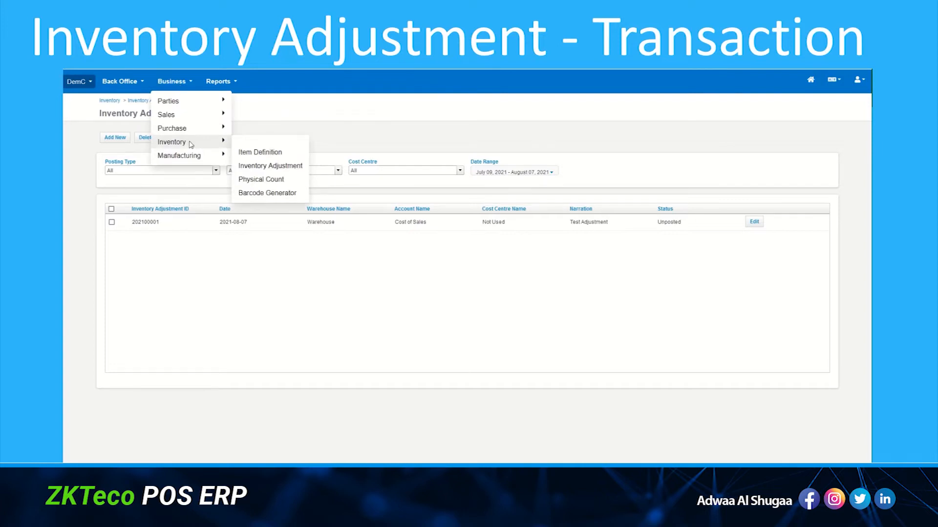
click(259, 166)
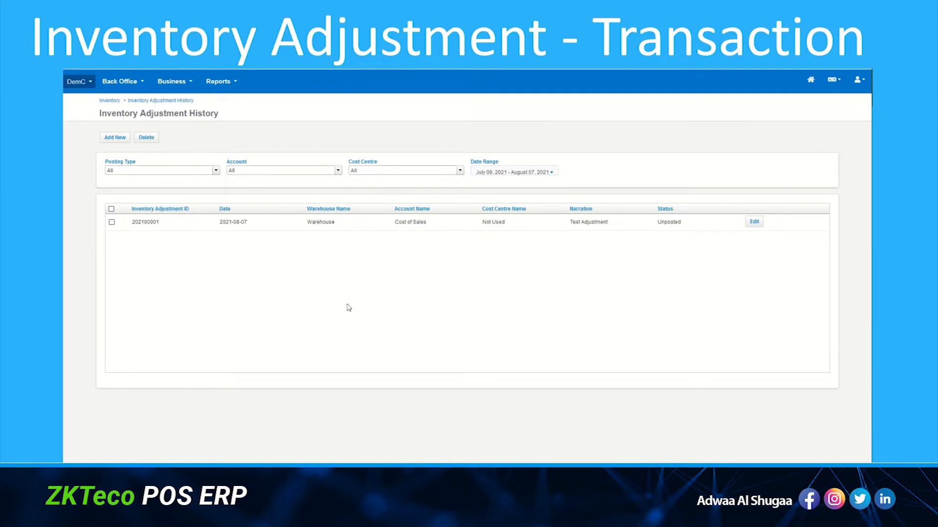
click(117, 138)
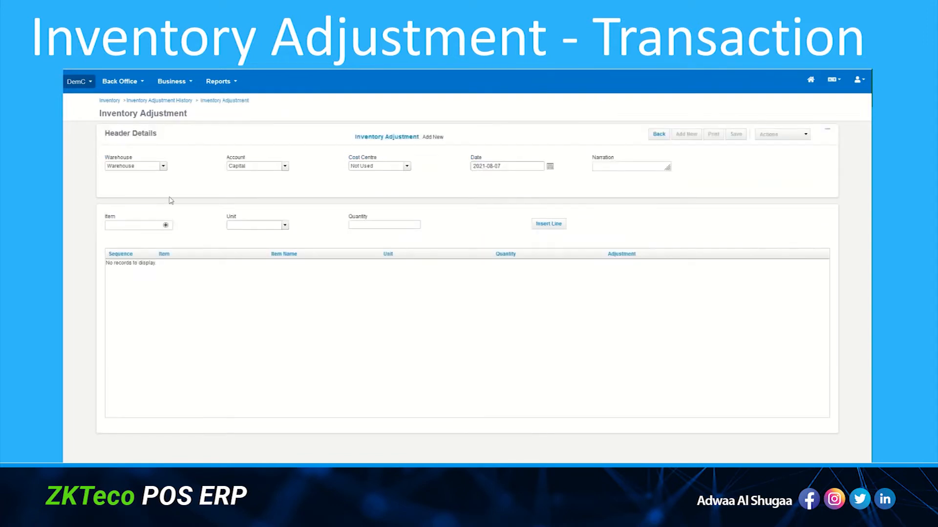
- Check the warehouse choices for the adjustment and set its account to Cost of Sales
click(163, 166)
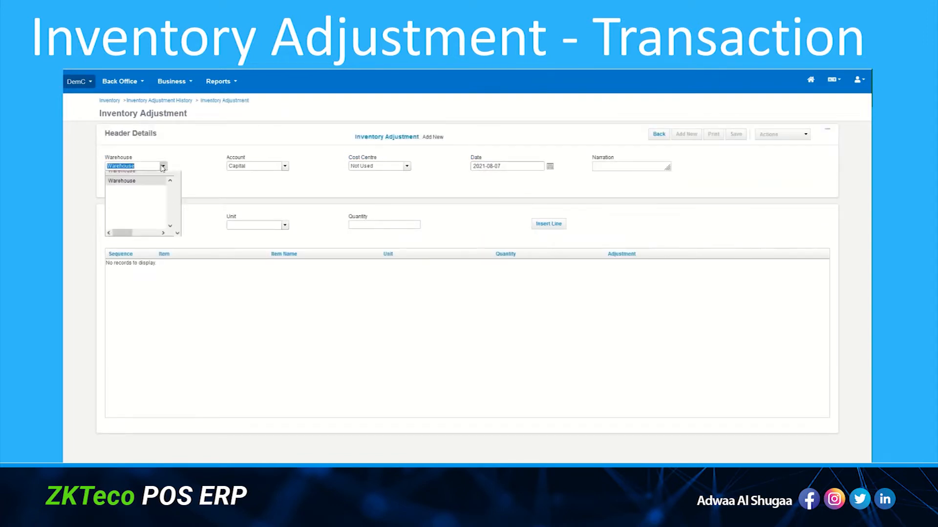
click(285, 166)
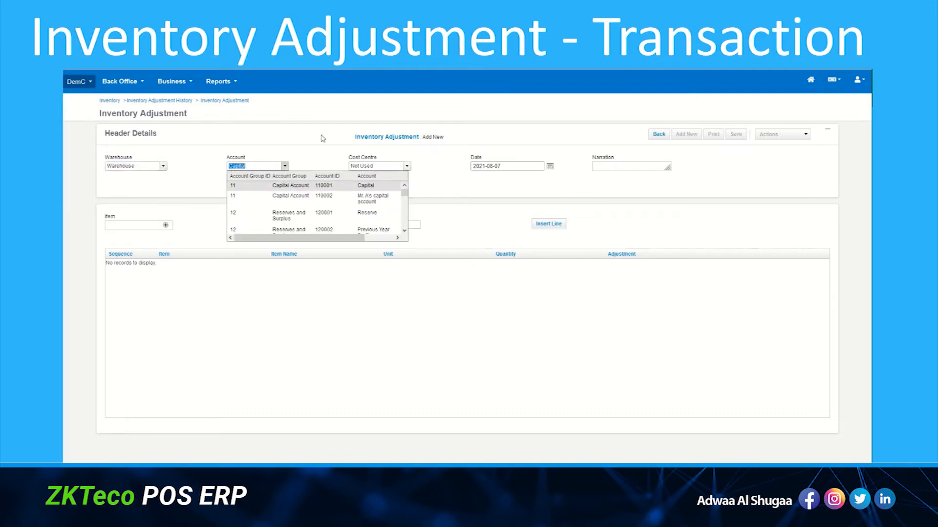
text(cost)
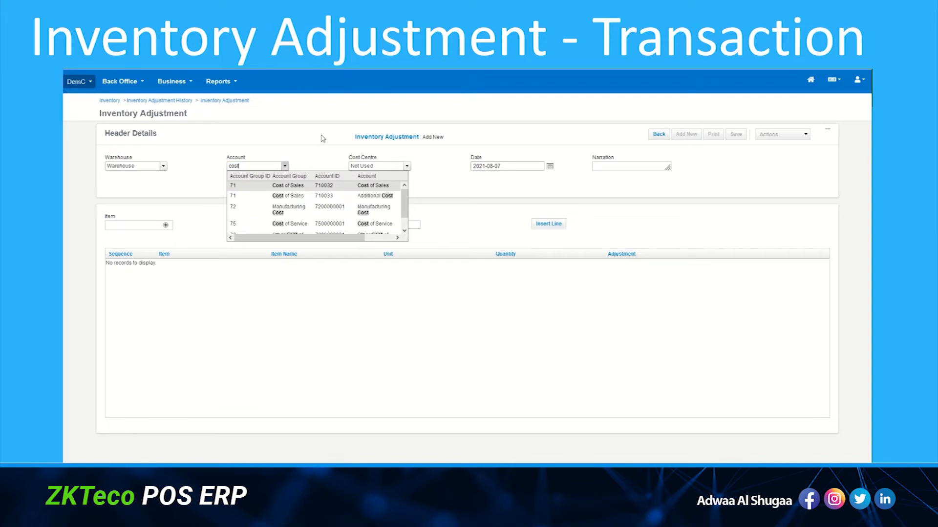
click(351, 189)
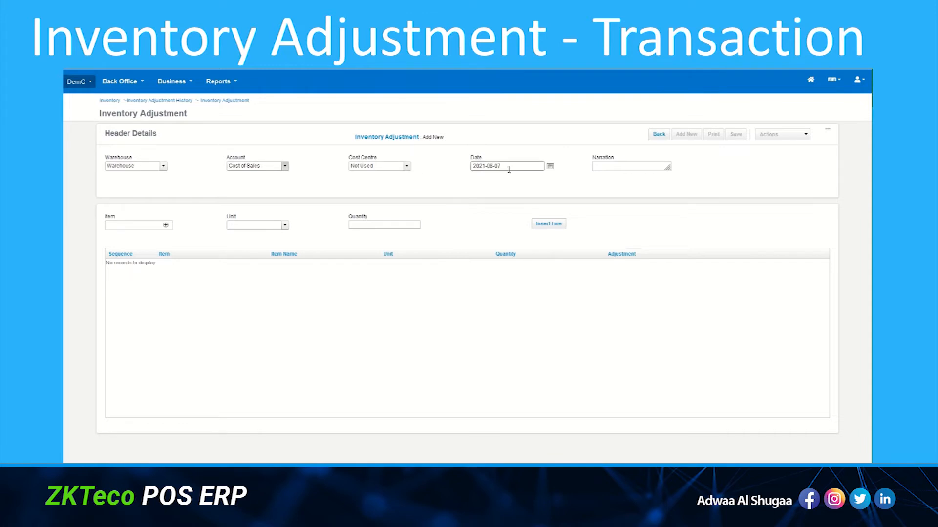
- Enter "Test Inventory Adjustment" as the narration in the adjustment's header details
click(621, 165)
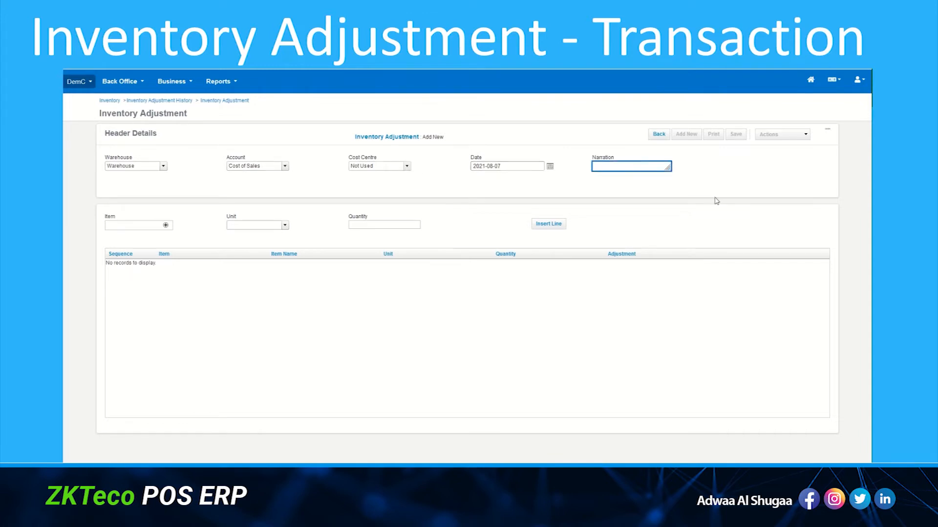
text(Test Inventory Adjustment)
key(Tab)
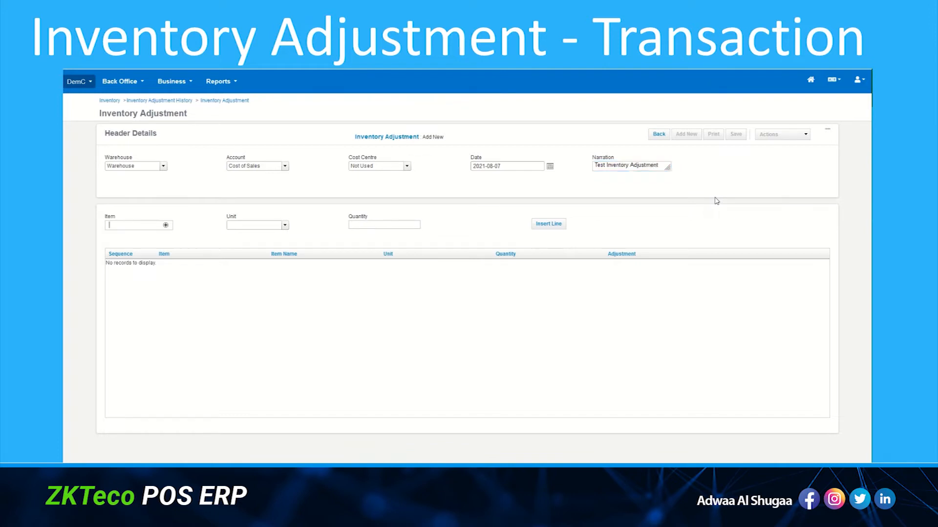
- Search for "item", choose Test Item 10001, and insert it as an adjustment line with quantity 10
text(item)
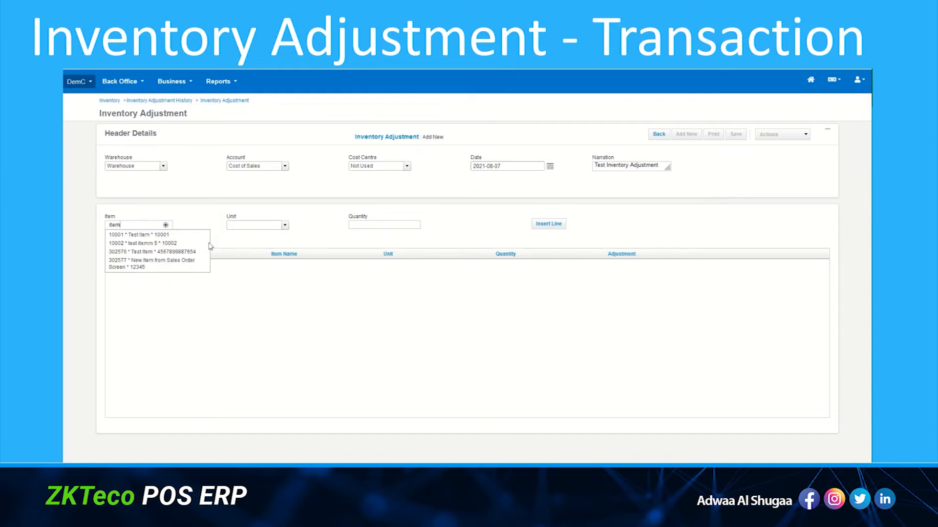
click(187, 236)
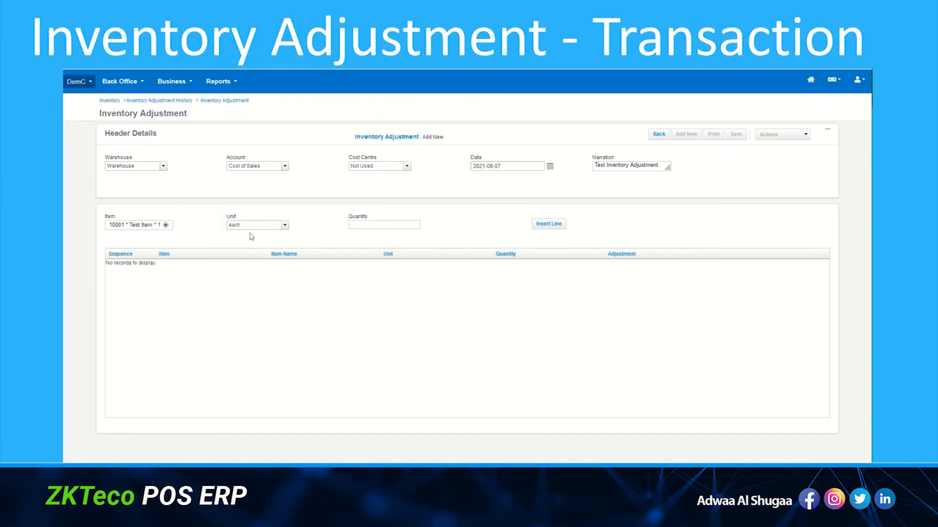
click(365, 223)
text(10)
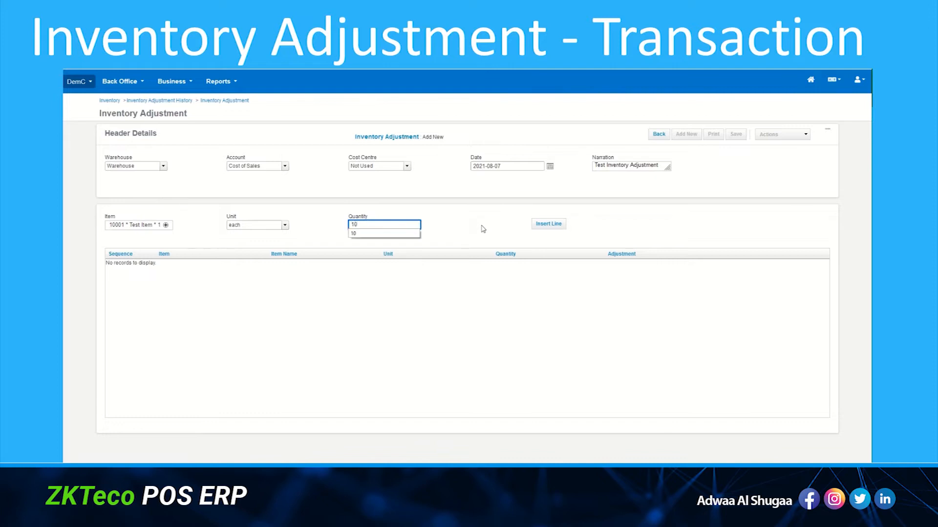
key(Tab)
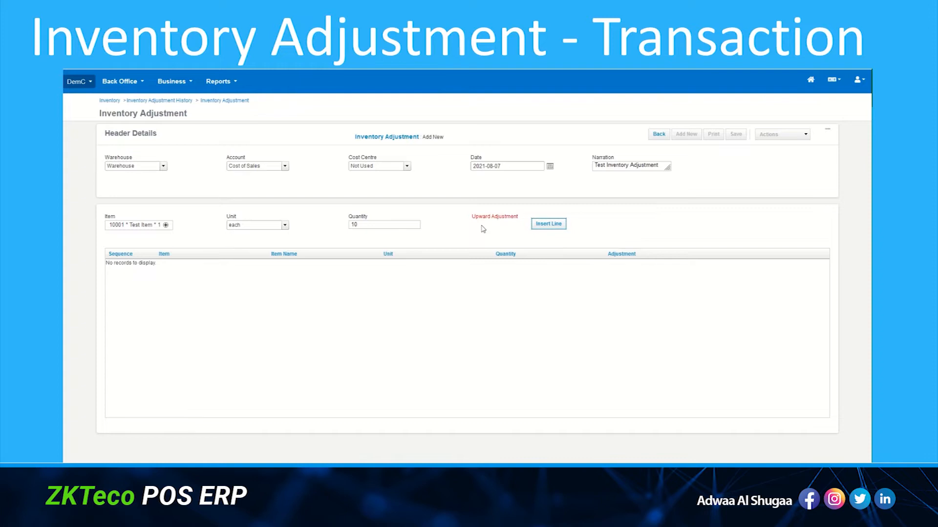
key(Return)
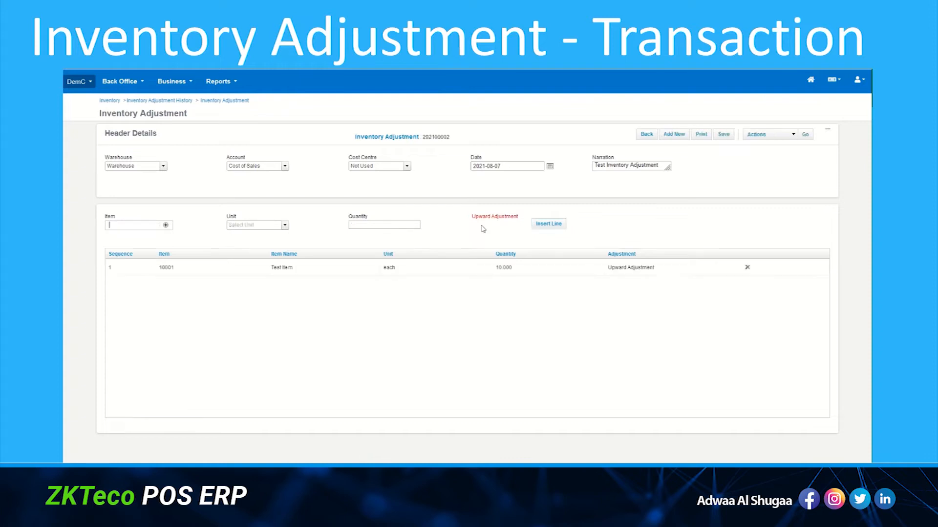
- Search for "100", choose item 302149 GUN PIN -20mm 1000/pkt, and insert it as a line with quantity 10
text(100)
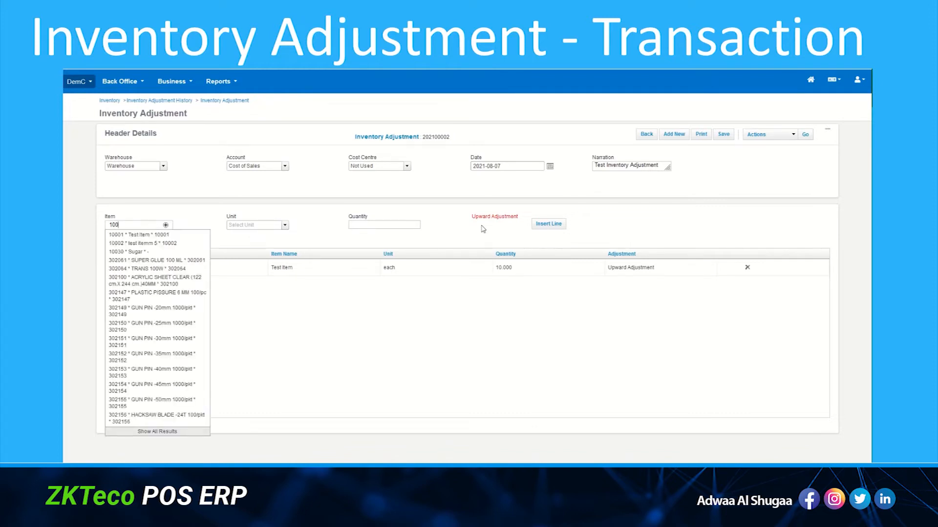
click(190, 314)
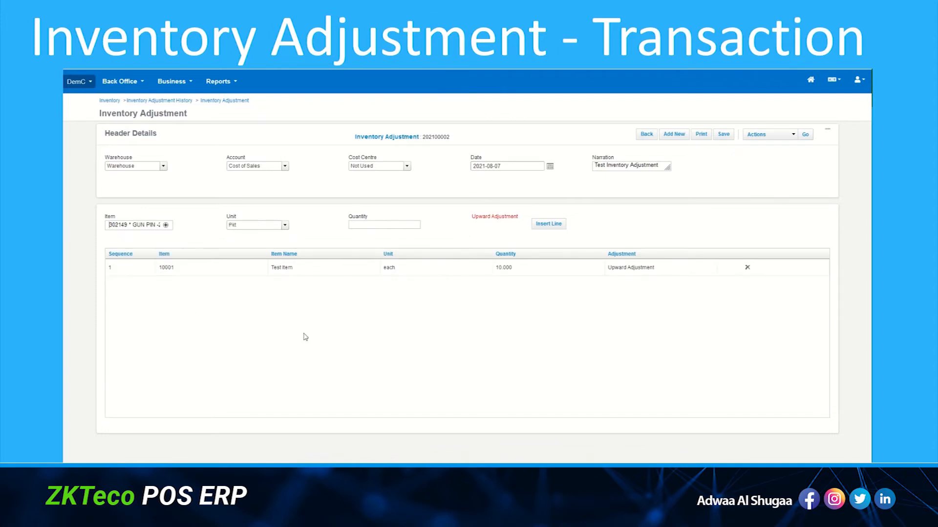
click(388, 225)
text(10)
key(Tab)
key(Return)
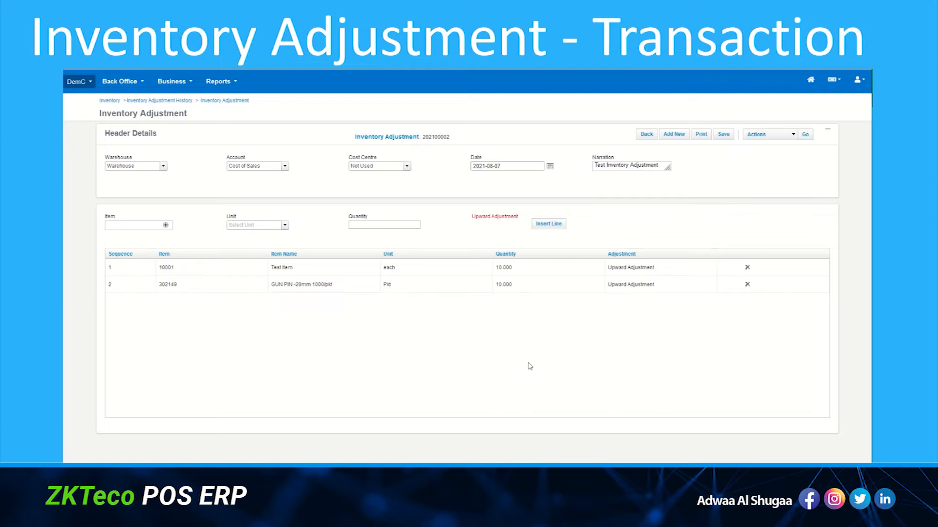
- Change the quantity of the GUN PIN -20mm 1000/pkt line to 5
click(499, 284)
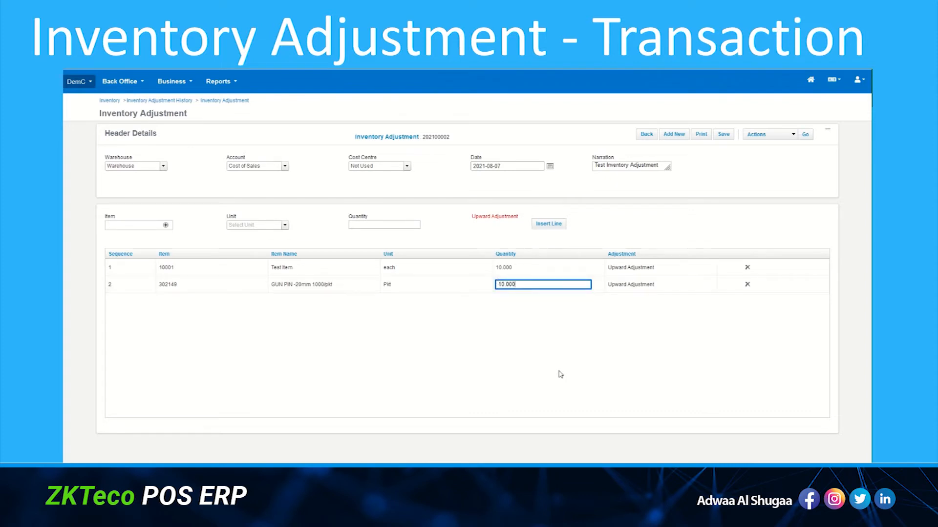
key(BackSpace)
key(BackSpace)
key(BackSpace)
key(BackSpace)
key(BackSpace)
text(5)
key(Return)
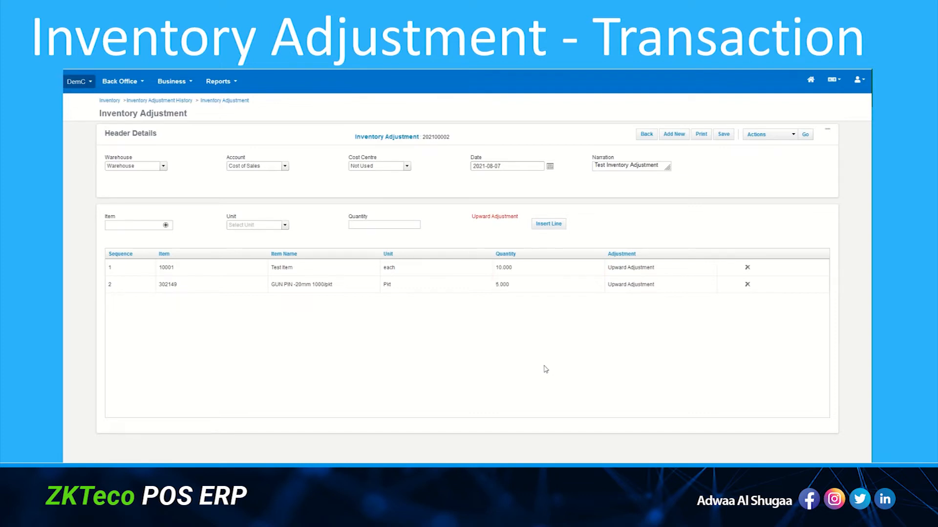
- Return to the Inventory Adjustment History and reopen the "Test Inventory Adjustment" entry for editing
click(161, 101)
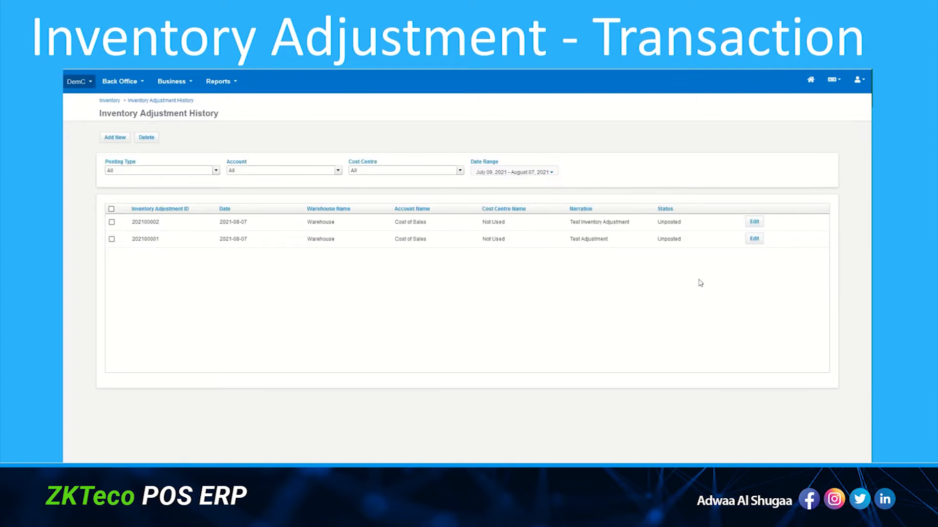
click(755, 223)
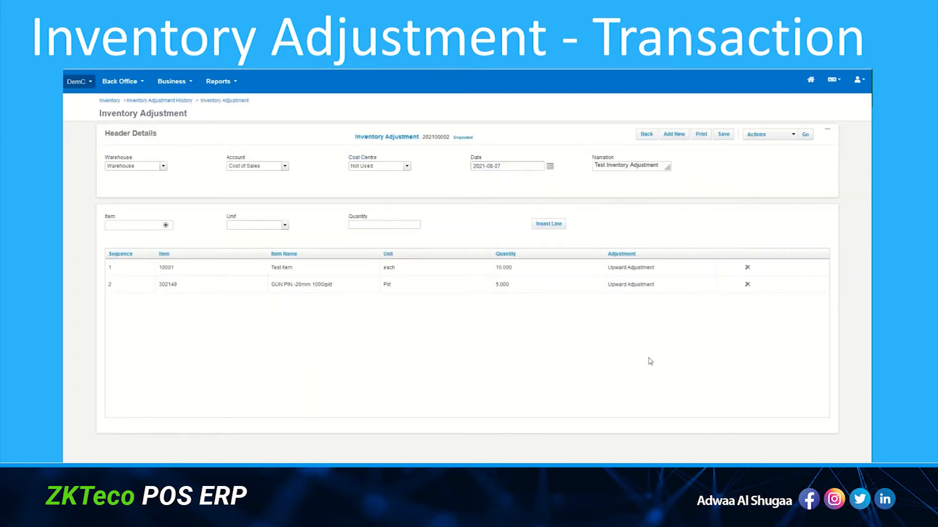